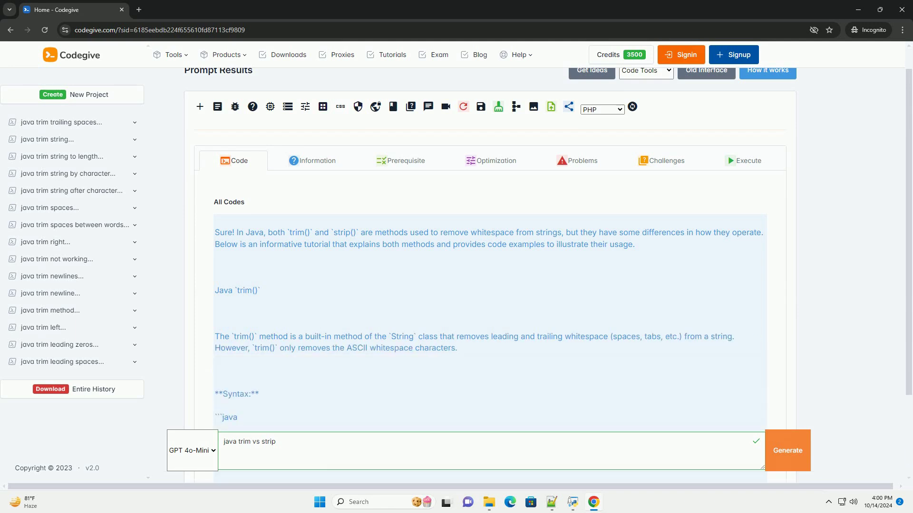
pyautogui.scroll(-1, 457, 286)
pyautogui.scroll(-1, 456, 285)
pyautogui.scroll(-1, 457, 285)
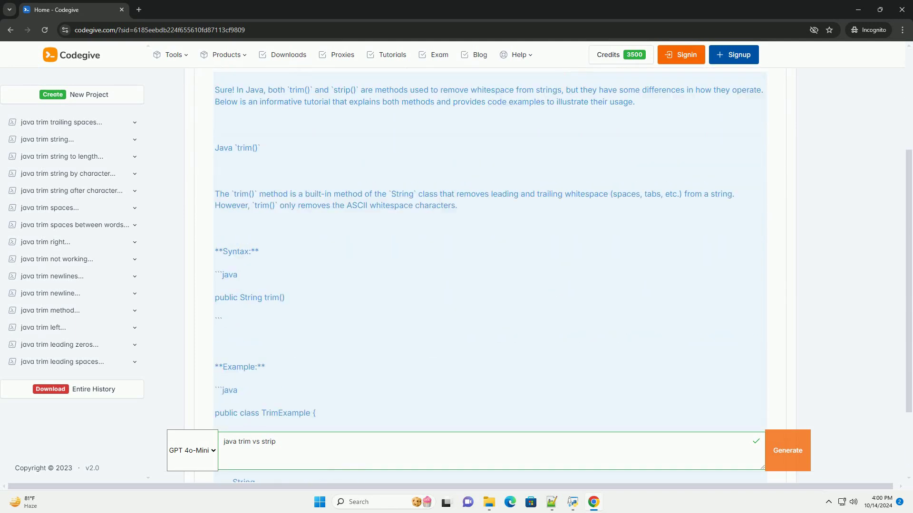
pyautogui.scroll(-1, 457, 285)
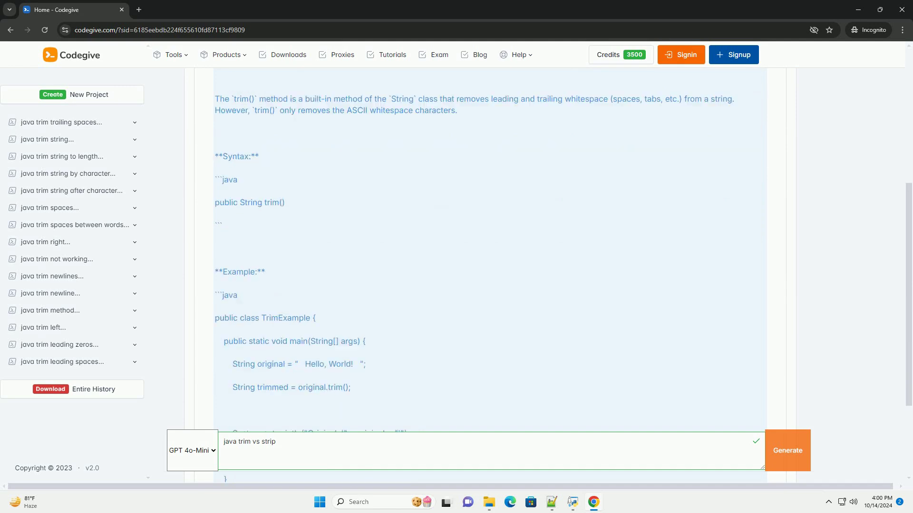
pyautogui.scroll(-1, 456, 285)
pyautogui.scroll(-1, 456, 285)
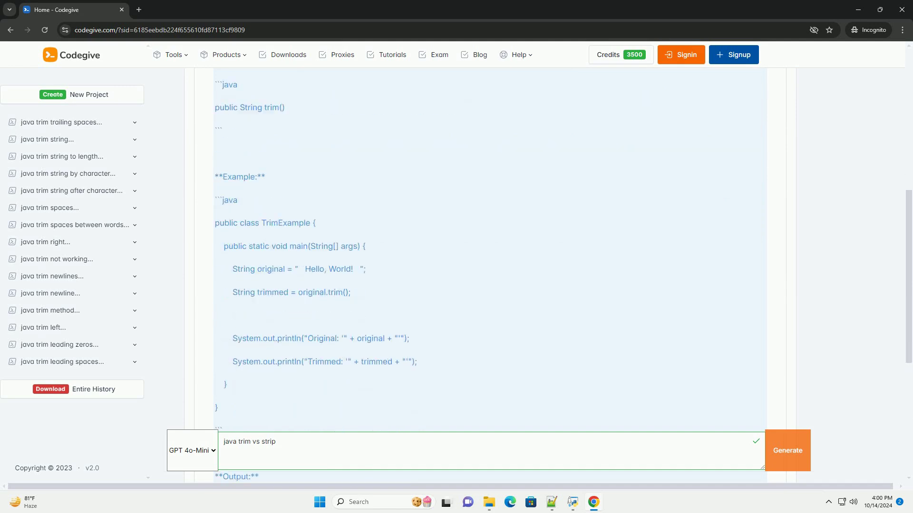
pyautogui.scroll(-1, 457, 285)
pyautogui.scroll(-1, 456, 286)
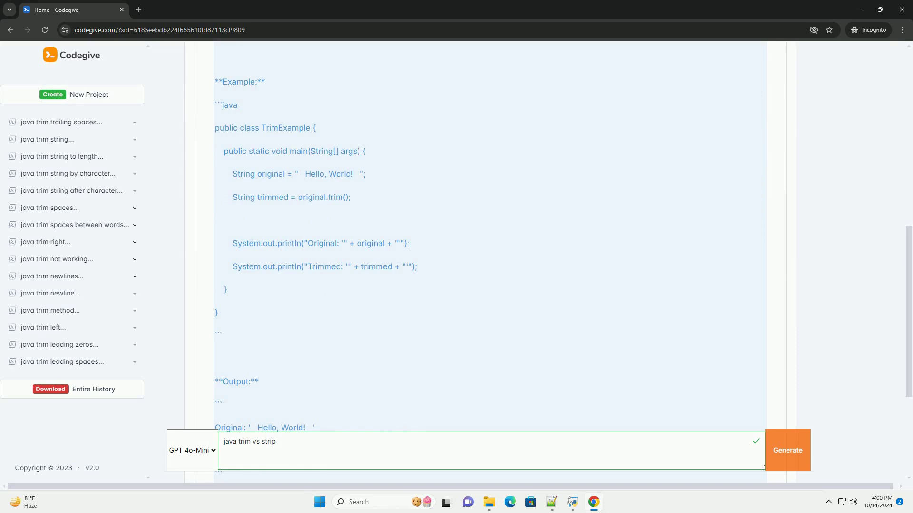
pyautogui.scroll(-1, 457, 285)
pyautogui.scroll(-1, 457, 285)
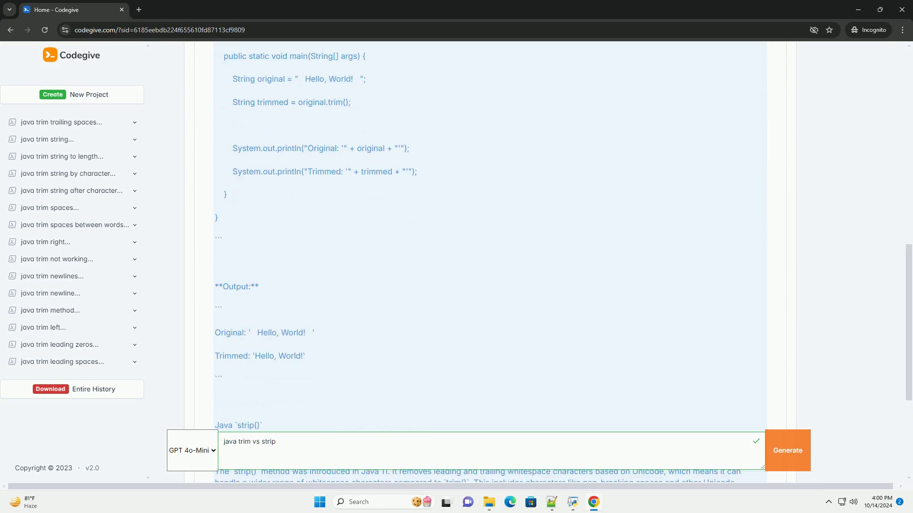
pyautogui.scroll(-1, 457, 285)
pyautogui.scroll(-1, 456, 285)
pyautogui.scroll(-1, 457, 286)
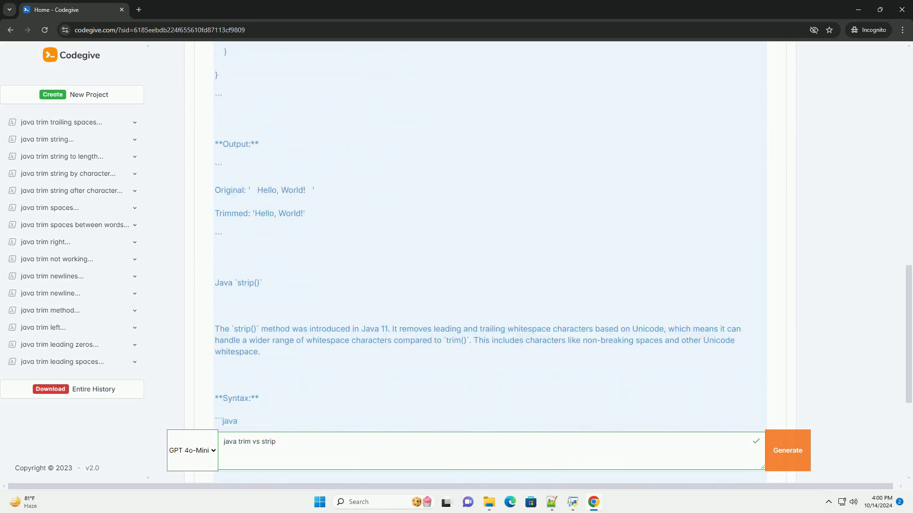
pyautogui.scroll(-1, 456, 285)
pyautogui.scroll(-1, 457, 286)
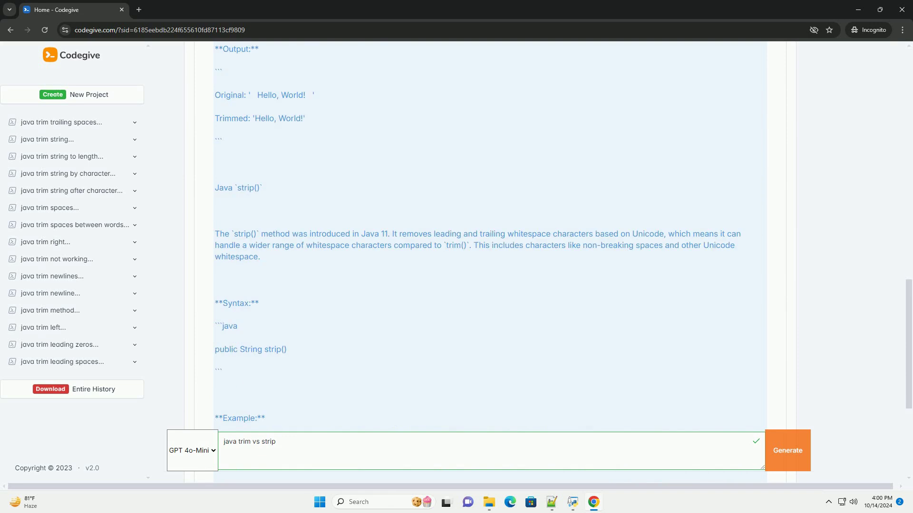
pyautogui.scroll(-1, 457, 286)
pyautogui.scroll(-1, 456, 286)
pyautogui.scroll(-1, 456, 285)
pyautogui.scroll(-1, 457, 286)
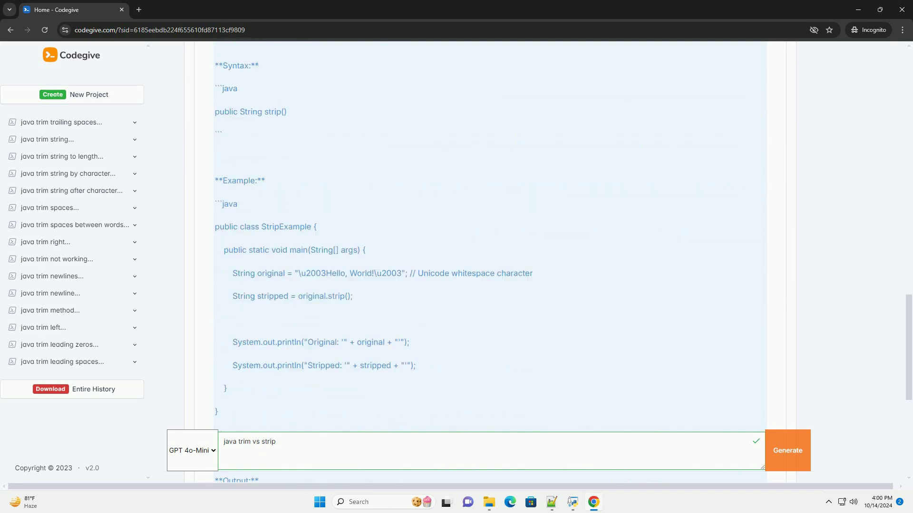
pyautogui.scroll(-1, 456, 285)
pyautogui.scroll(-1, 456, 285)
pyautogui.scroll(-1, 457, 285)
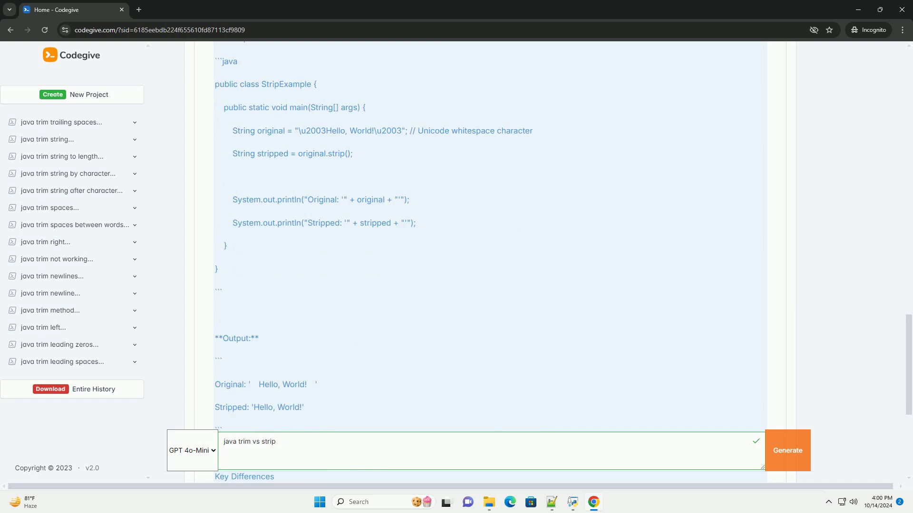
pyautogui.scroll(-1, 456, 286)
pyautogui.scroll(-1, 457, 285)
pyautogui.scroll(-1, 457, 285)
pyautogui.scroll(-1, 456, 285)
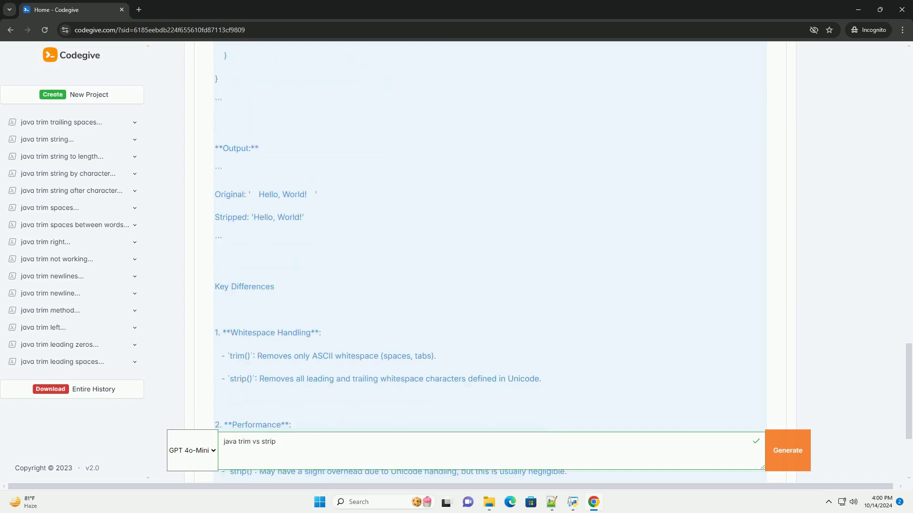
pyautogui.scroll(-1, 457, 286)
pyautogui.scroll(-1, 456, 286)
pyautogui.scroll(-1, 456, 286)
pyautogui.scroll(-1, 457, 285)
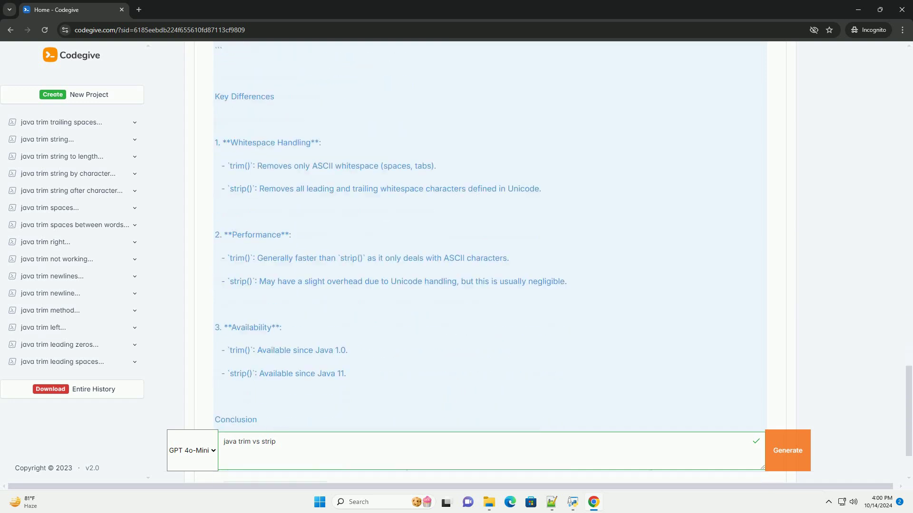
pyautogui.scroll(-1, 457, 286)
pyautogui.scroll(-1, 457, 285)
pyautogui.scroll(-1, 456, 285)
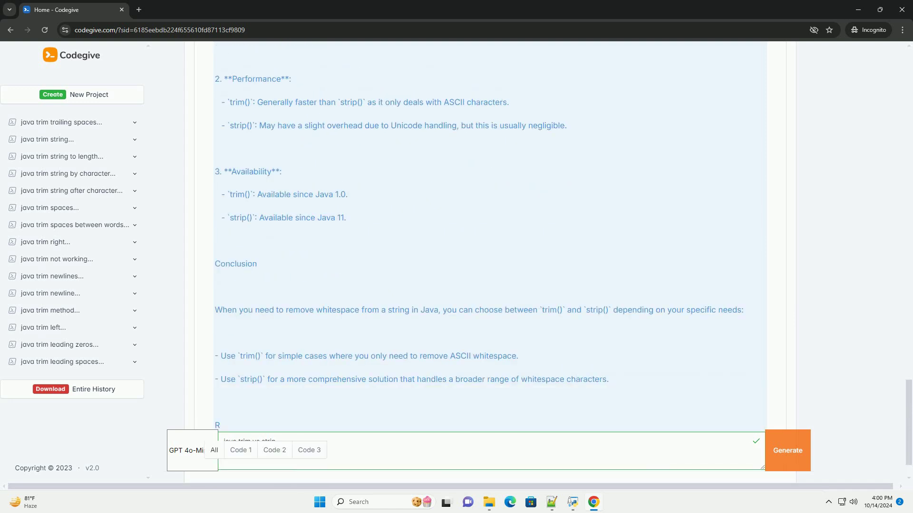
pyautogui.scroll(-1, 457, 285)
pyautogui.scroll(-1, 456, 285)
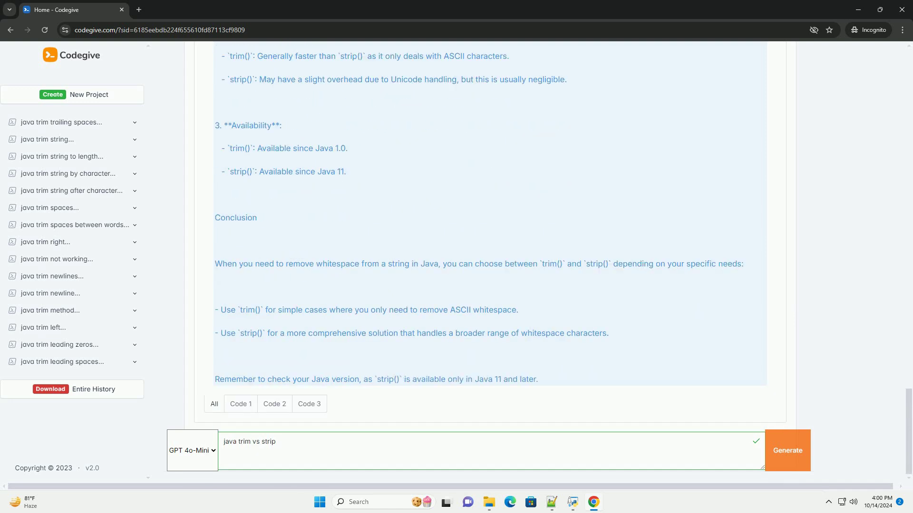